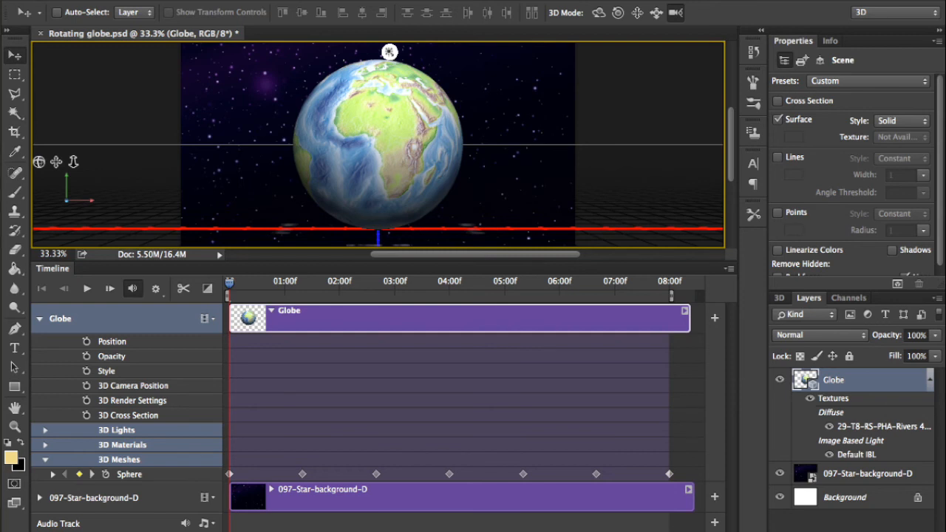
# Inspect the Globe and 097-Star-background-D layers and the Sphere's rotation keyframes on the timeline
pyautogui.click(887, 475)
pyautogui.click(887, 383)
pyautogui.click(892, 479)
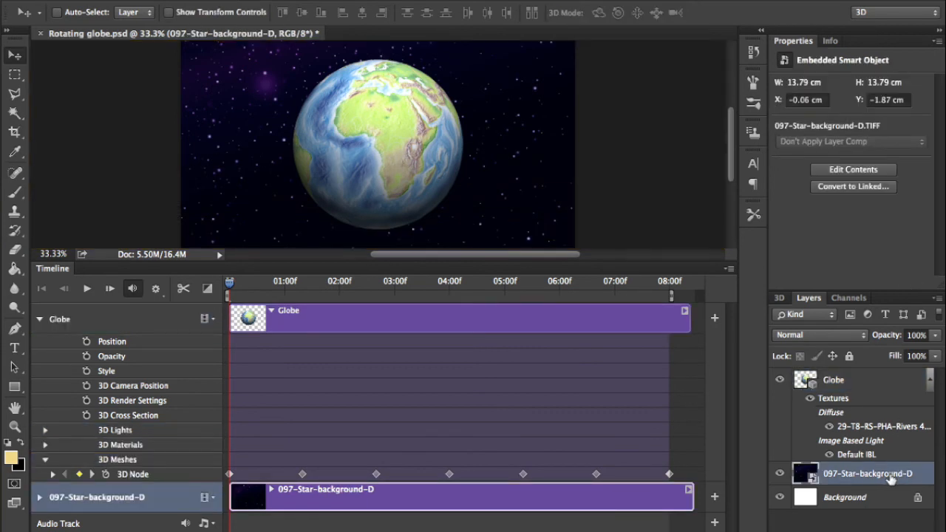
pyautogui.click(160, 318)
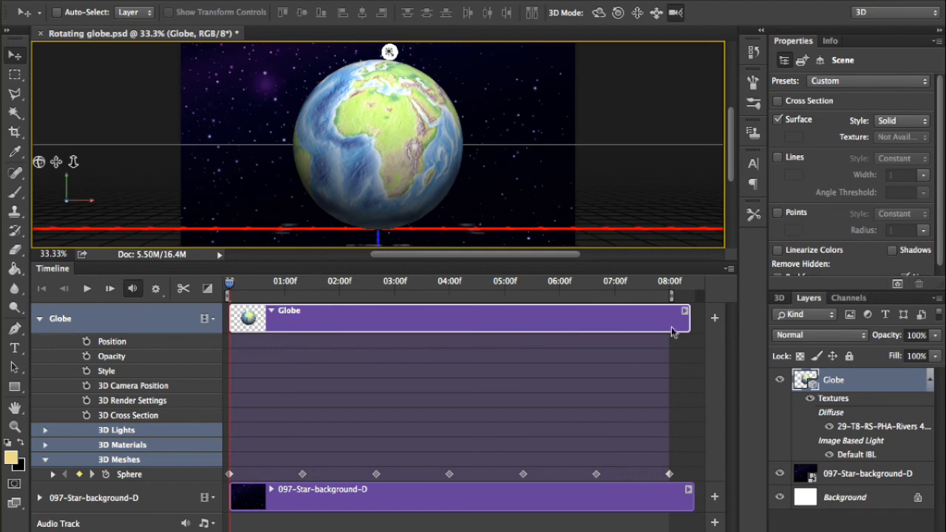
pyautogui.click(302, 474)
pyautogui.click(376, 474)
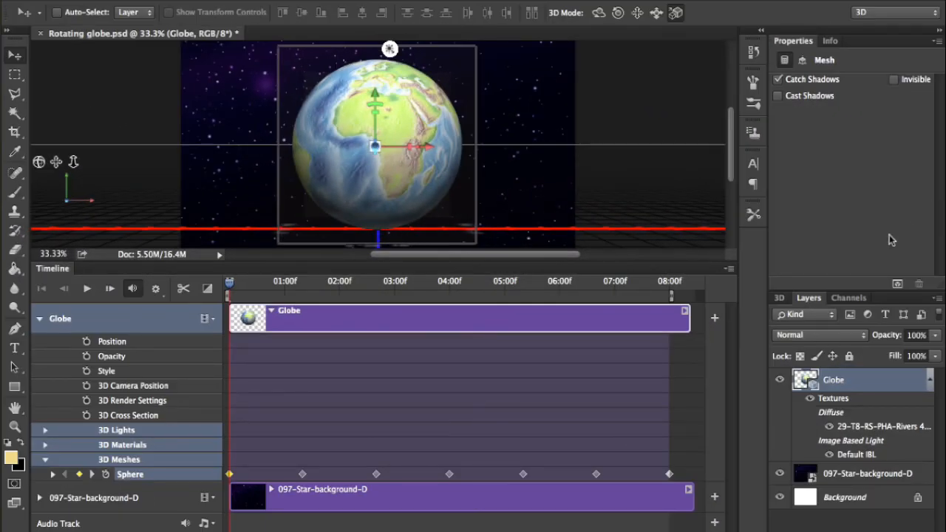
# Replace the Sphere Material's diffuse texture with the 900-Vegetation clouds image from the Globes kit folder, and preview the rotation from the start
pyautogui.click(779, 298)
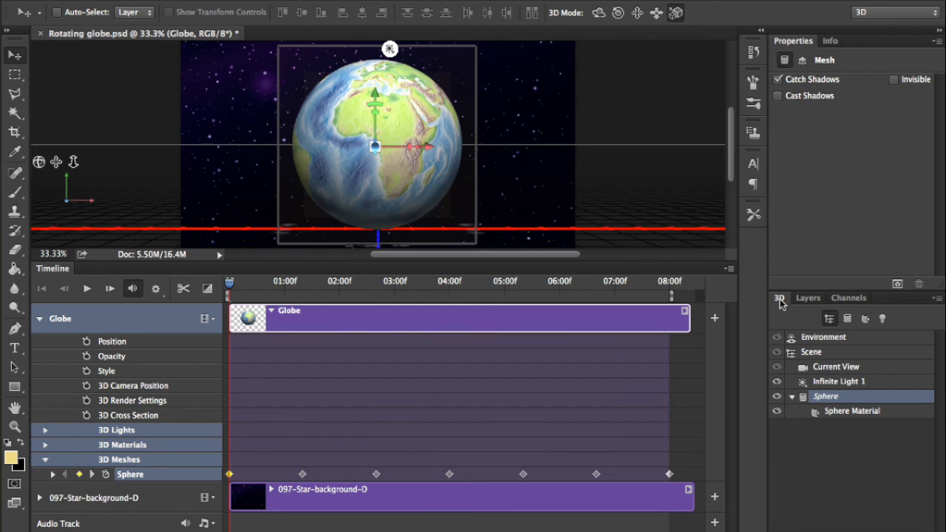
pyautogui.click(862, 415)
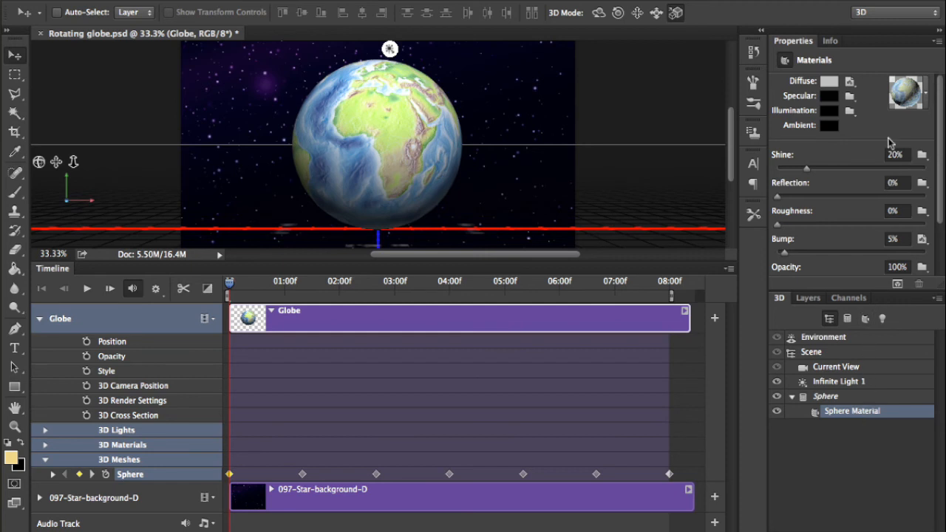
pyautogui.click(850, 82)
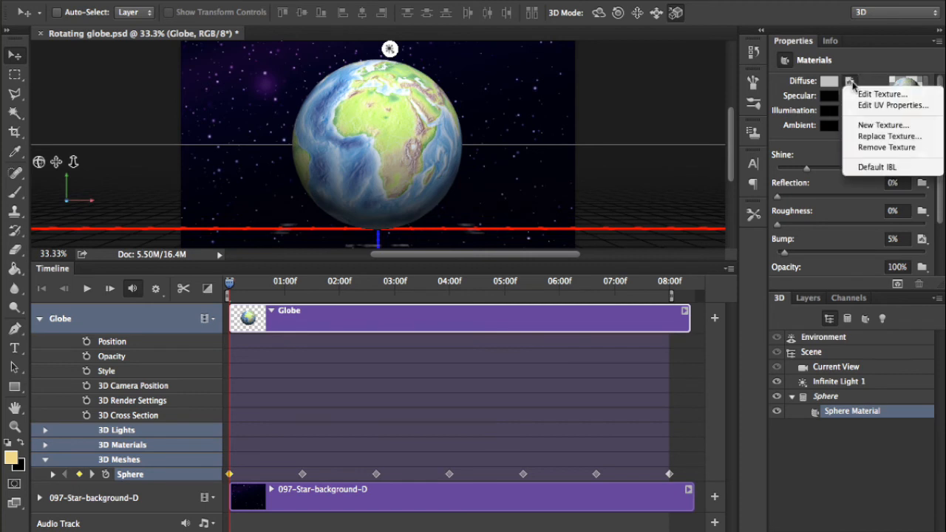
pyautogui.click(878, 138)
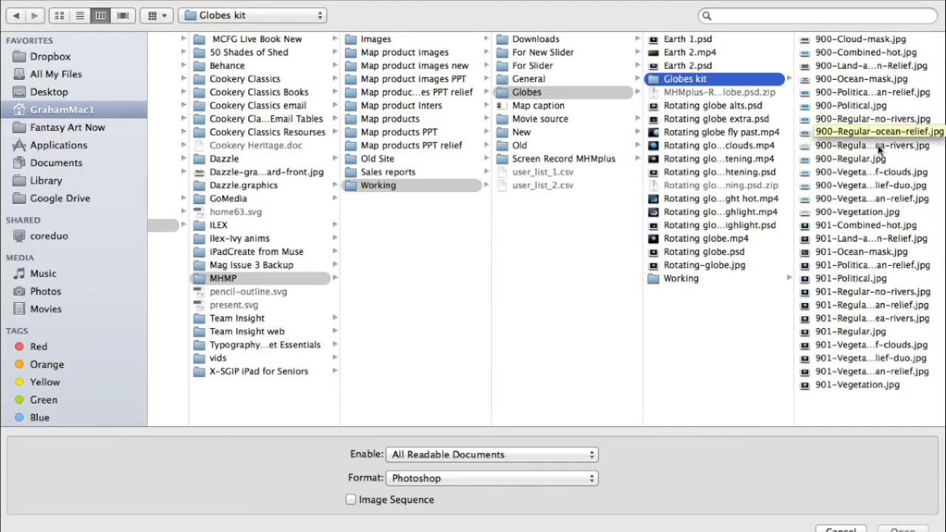
pyautogui.click(867, 173)
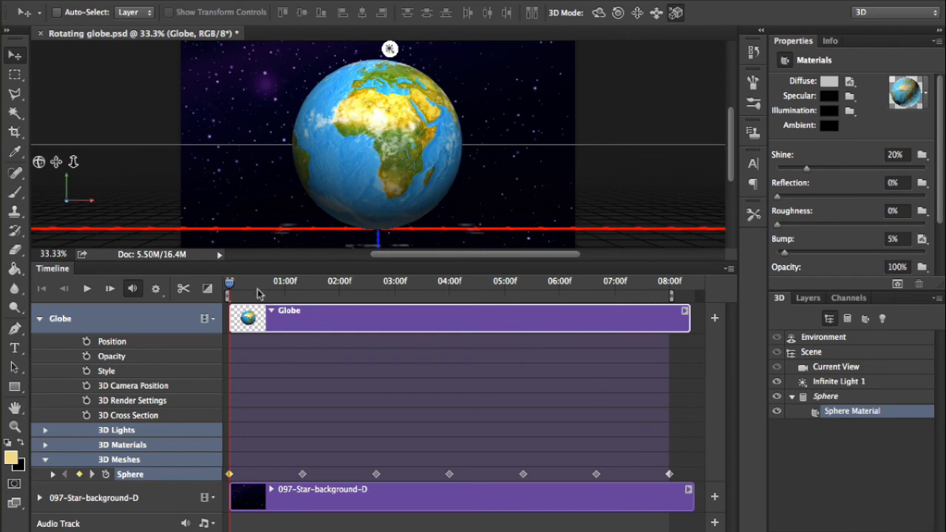
pyautogui.moveTo(234, 288)
pyautogui.mouseDown()
pyautogui.moveTo(547, 292)
pyautogui.moveTo(229, 288)
pyautogui.mouseUp()
pyautogui.click(87, 289)
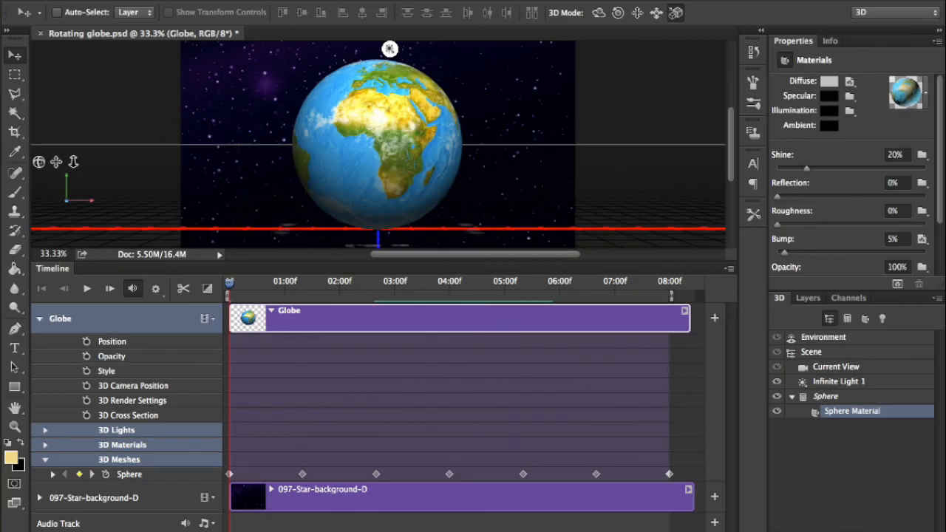
# Try a Brightness/Contrast adjustment above the 097-Star-background-D layer, raising the brightness slightly
pyautogui.click(810, 300)
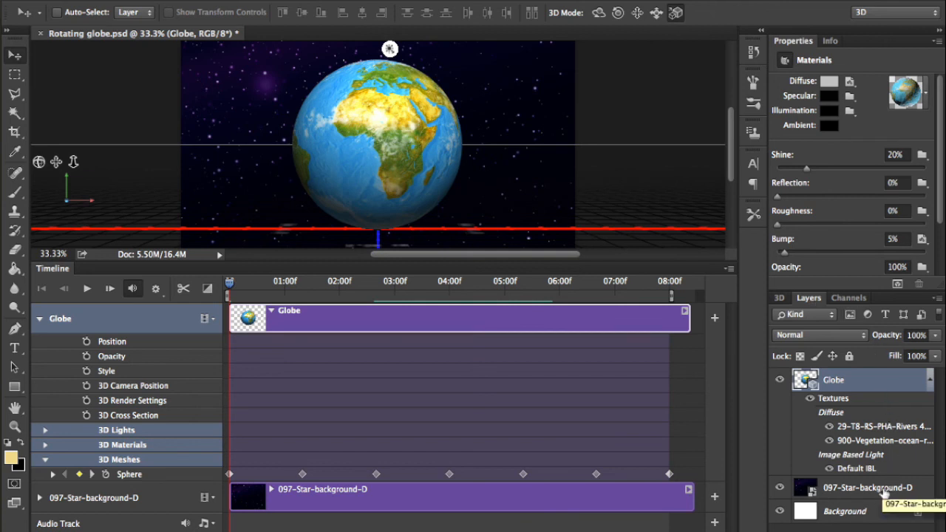
pyautogui.click(885, 490)
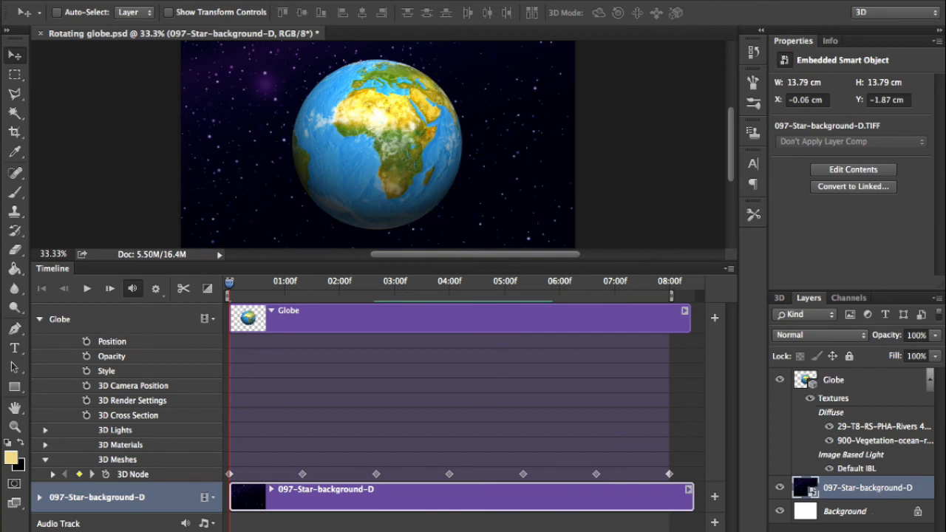
pyautogui.click(875, 531)
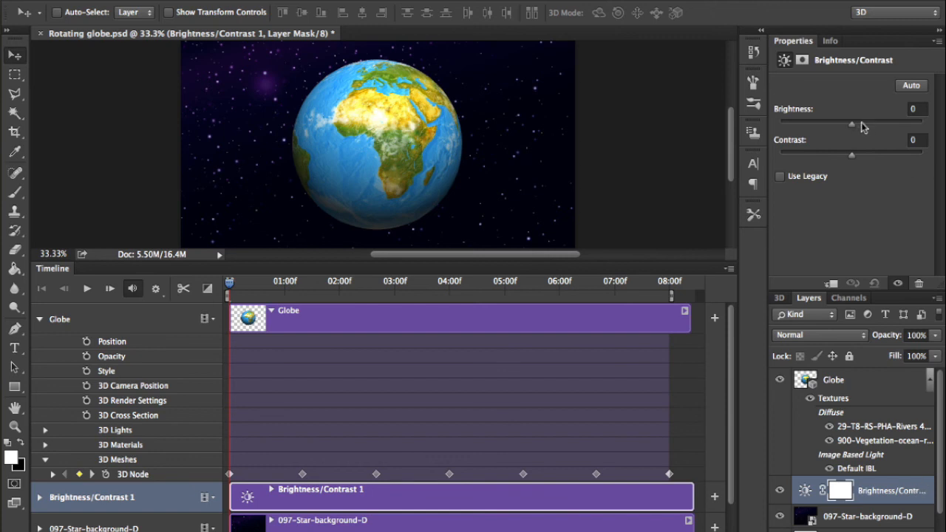
pyautogui.moveTo(851, 124)
pyautogui.mouseDown()
pyautogui.moveTo(826, 128)
pyautogui.moveTo(890, 128)
pyautogui.moveTo(828, 128)
pyautogui.moveTo(870, 127)
pyautogui.mouseUp()
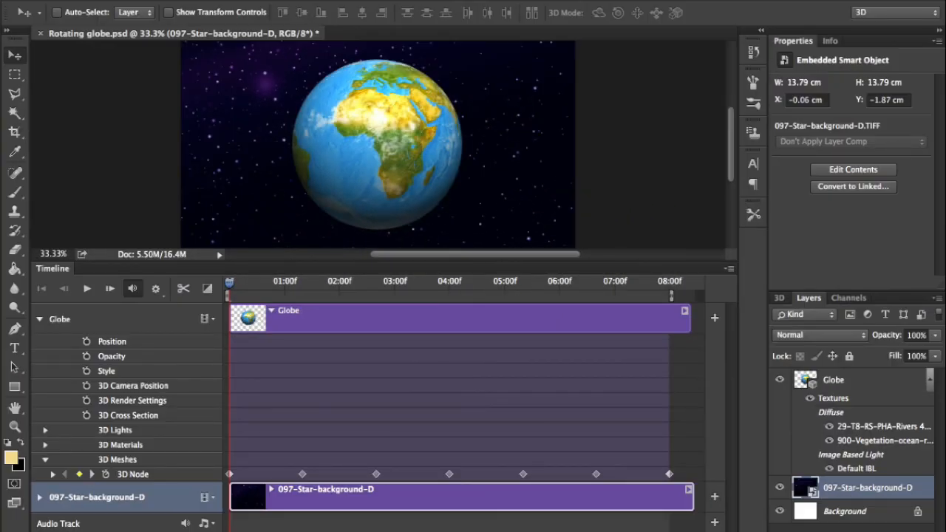
# Try moving the Globe layer's Sphere mesh about 1.4 cm along the Z axis and rotating it slightly
pyautogui.click(844, 382)
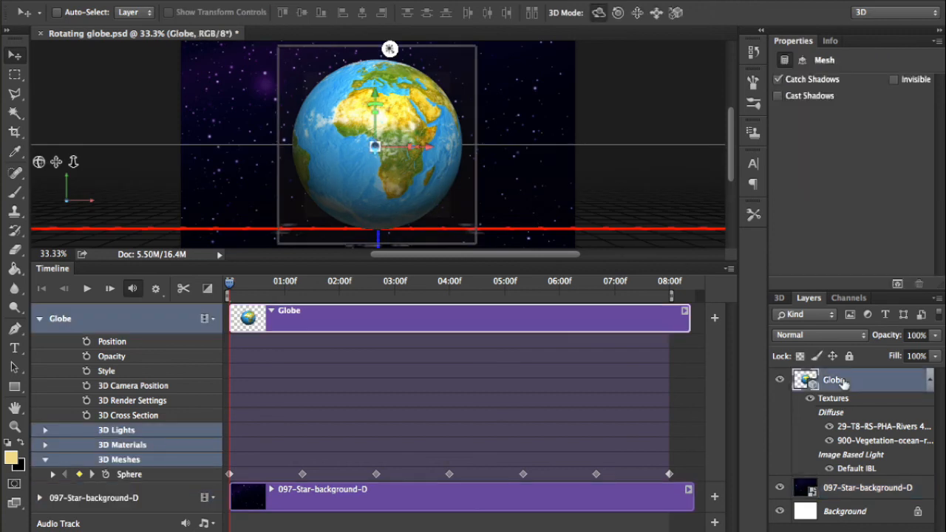
pyautogui.click(780, 300)
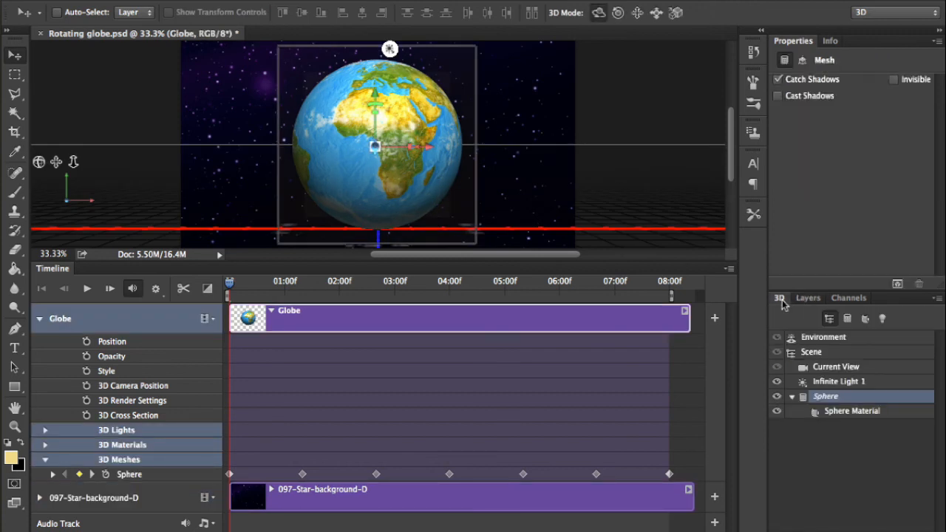
pyautogui.click(870, 414)
pyautogui.click(871, 399)
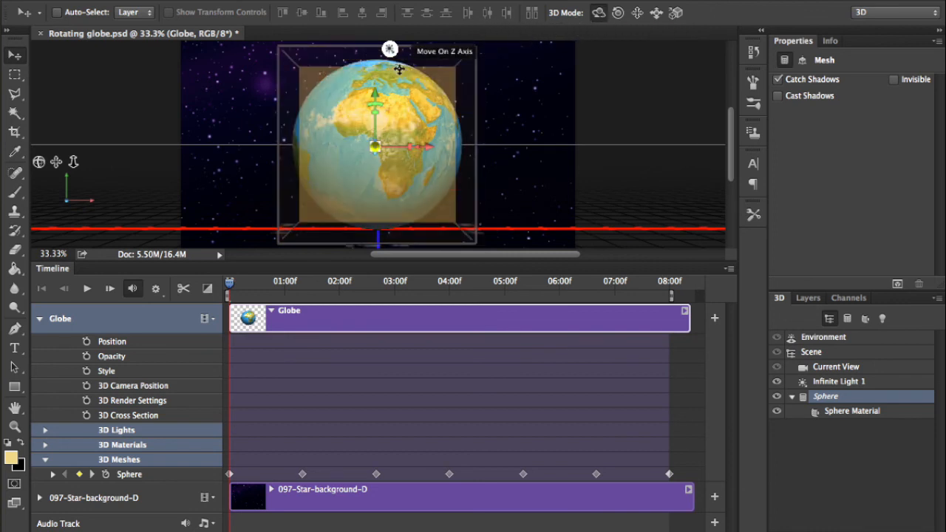
pyautogui.moveTo(308, 169); pyautogui.dragTo(357, 155)
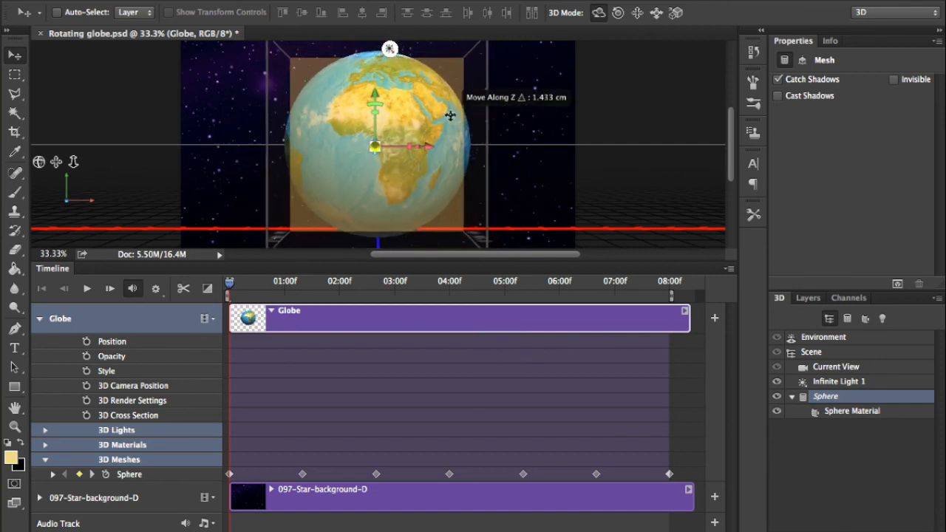
pyautogui.click(598, 13)
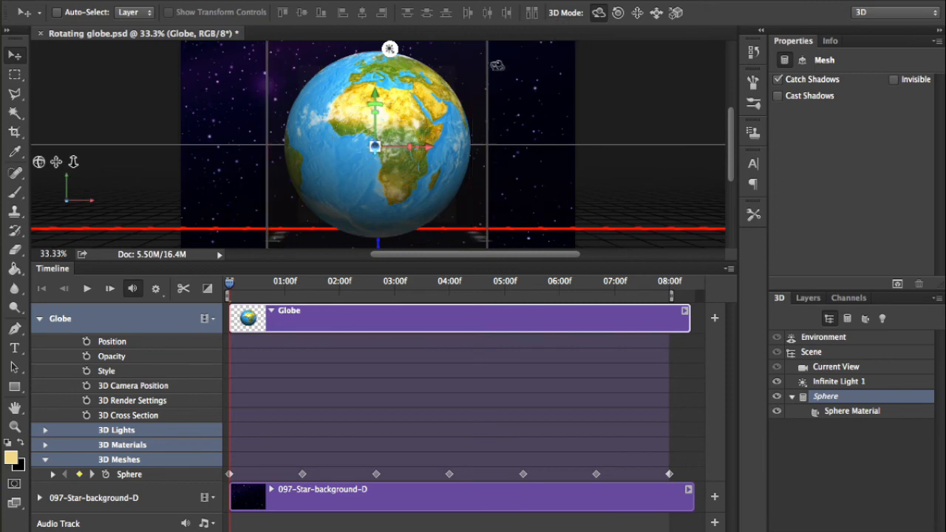
pyautogui.moveTo(507, 61)
pyautogui.mouseDown()
pyautogui.moveTo(473, 118)
pyautogui.moveTo(428, 89)
pyautogui.moveTo(512, 111)
pyautogui.moveTo(418, 100)
pyautogui.moveTo(470, 68)
pyautogui.moveTo(498, 67)
pyautogui.mouseUp()
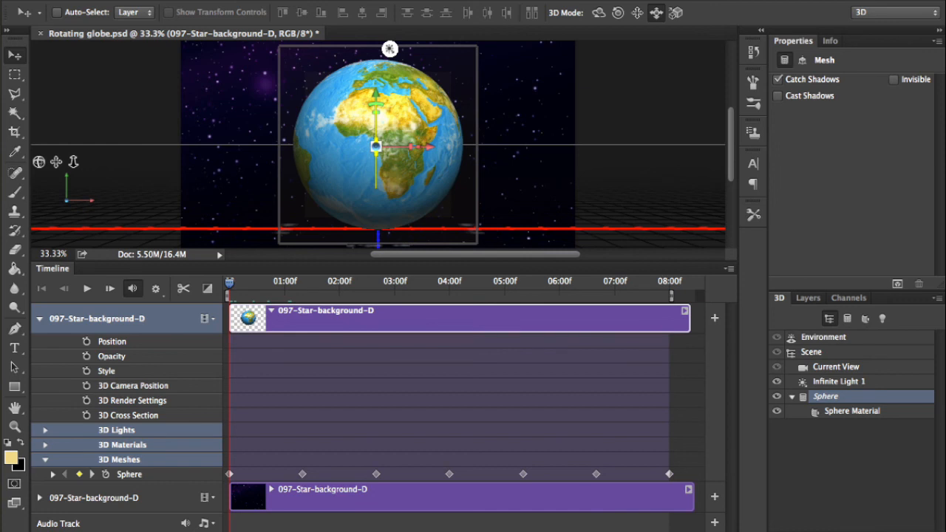
# Delete the last five Sphere keyframes, working back from the one at 08:00f to the third keyframe
pyautogui.click(670, 473)
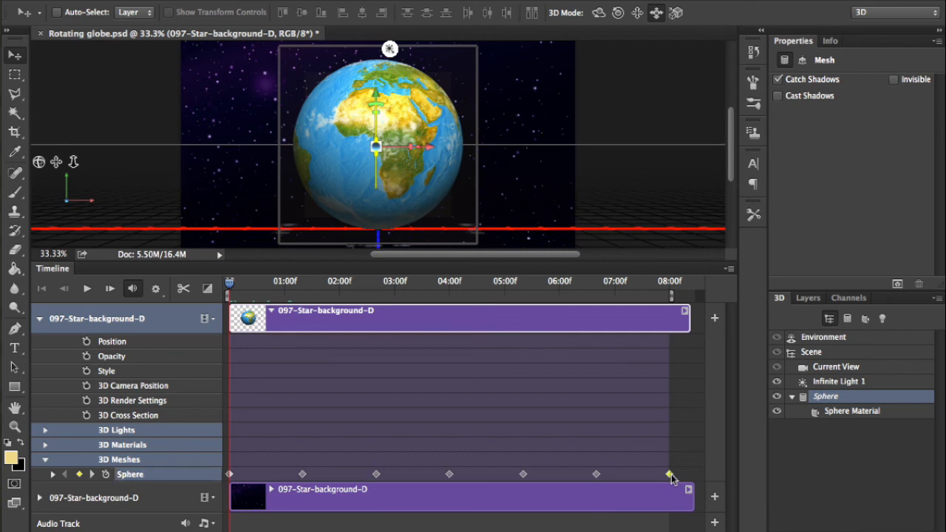
pyautogui.press('Delete')
pyautogui.click(597, 474)
pyautogui.press('Delete')
pyautogui.click(523, 473)
pyautogui.press('Delete')
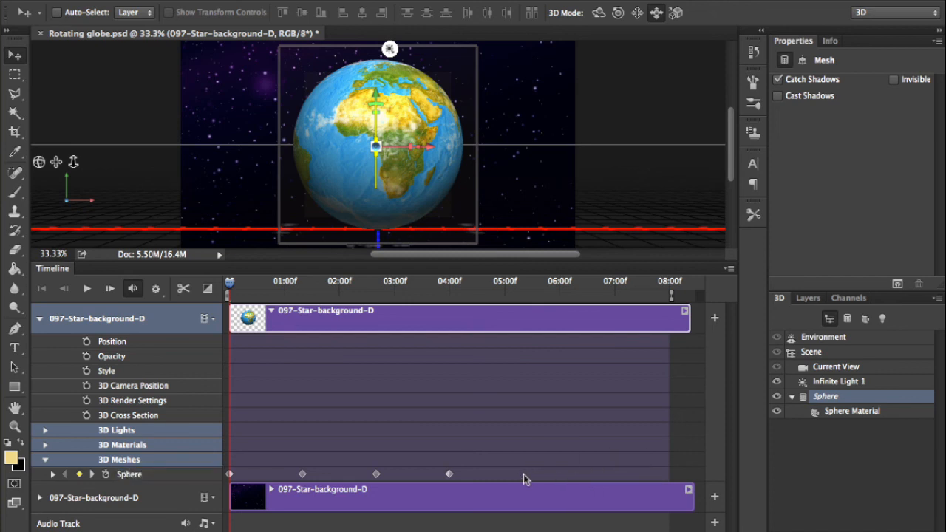
pyautogui.click(449, 474)
pyautogui.press('Delete')
pyautogui.click(376, 474)
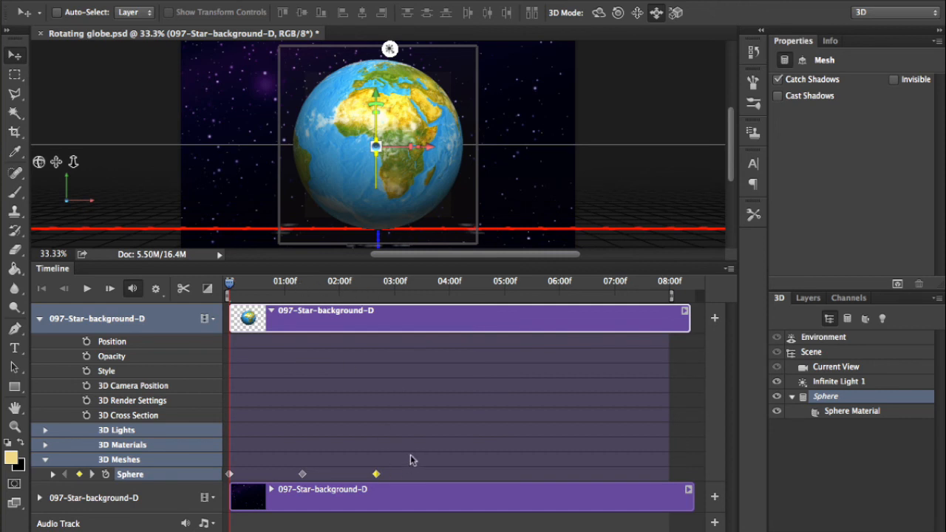
pyautogui.press('Delete')
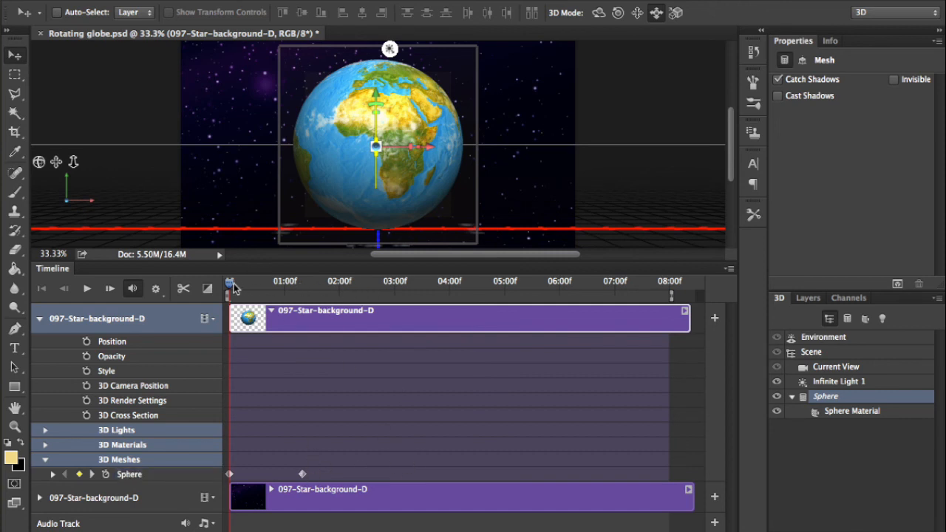
# Set the playhead to 07:00f and move the second Sphere keyframe there
pyautogui.moveTo(235, 287); pyautogui.dragTo(615, 299)
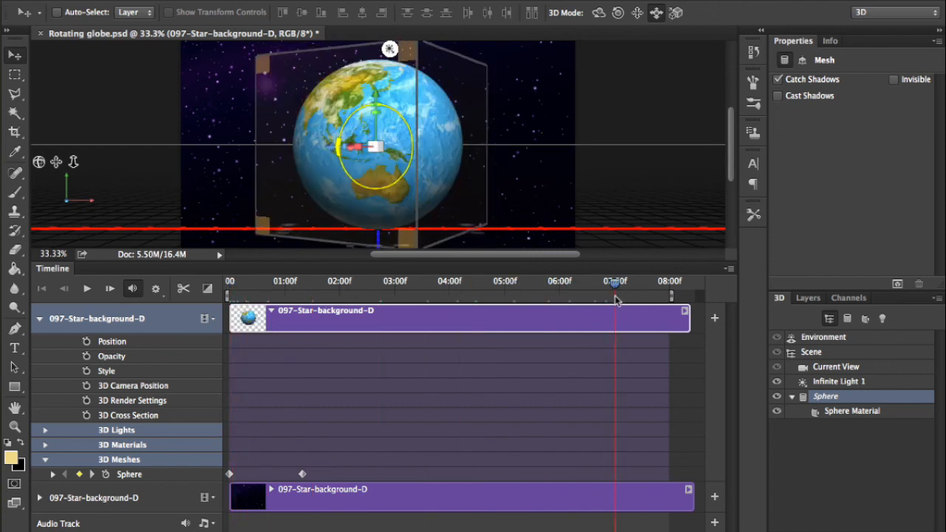
pyautogui.moveTo(302, 474); pyautogui.dragTo(314, 478)
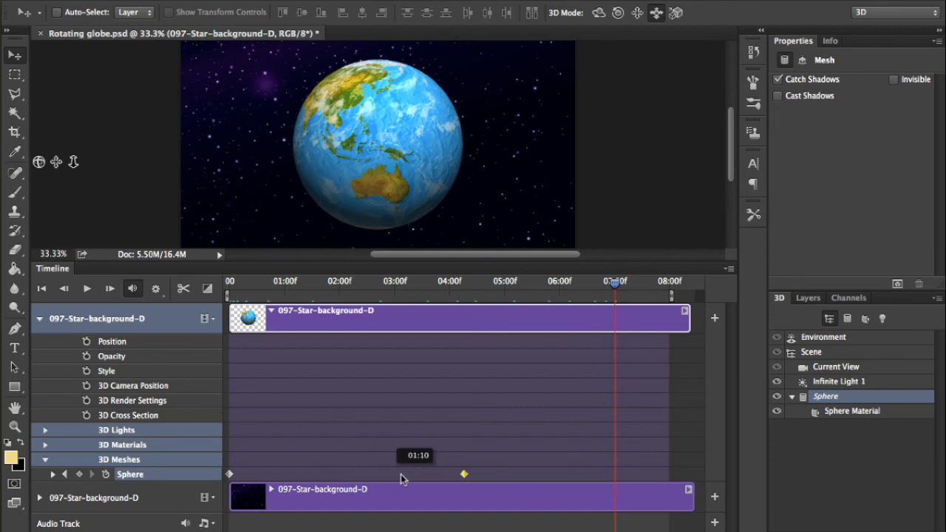
pyautogui.moveTo(458, 474); pyautogui.dragTo(460, 475)
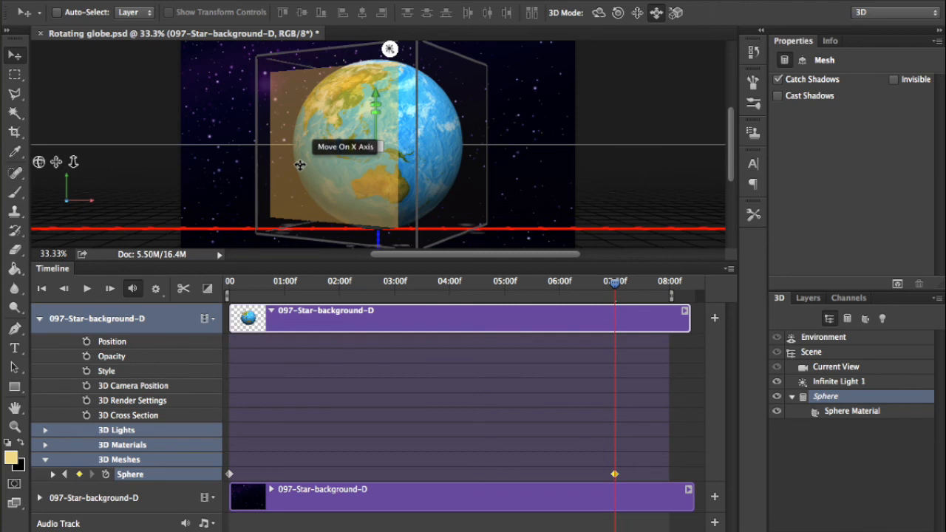
# At the 07:00f keyframe, bring the Sphere closer to the viewer and move it beyond the right edge of the canvas
pyautogui.moveTo(300, 165); pyautogui.dragTo(1, 188)
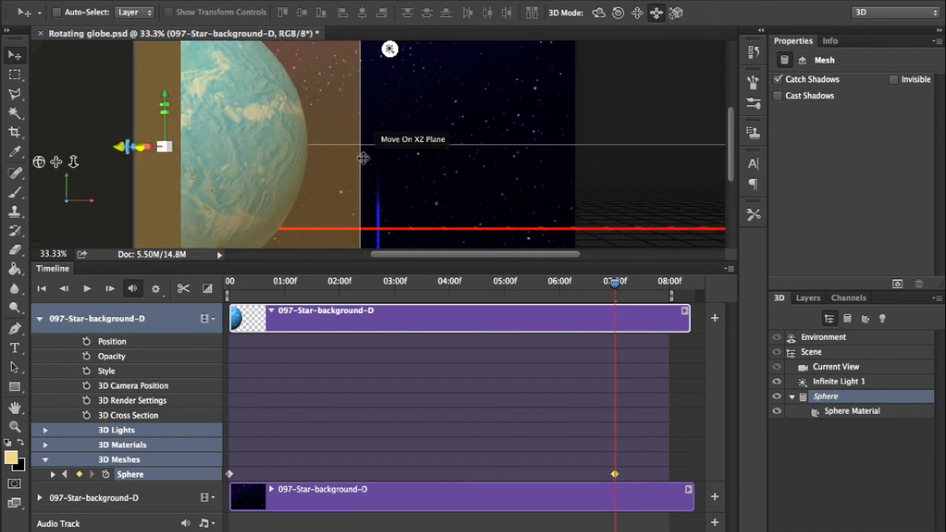
pyautogui.moveTo(363, 158); pyautogui.dragTo(871, 166)
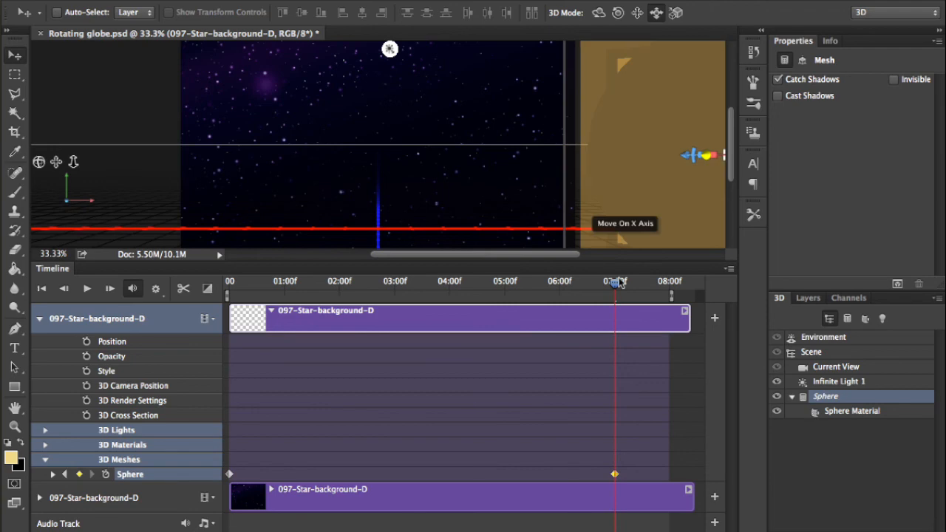
# Scrub back to the start of the timeline and play the globe's fly-past animation
pyautogui.moveTo(618, 289); pyautogui.dragTo(290, 284)
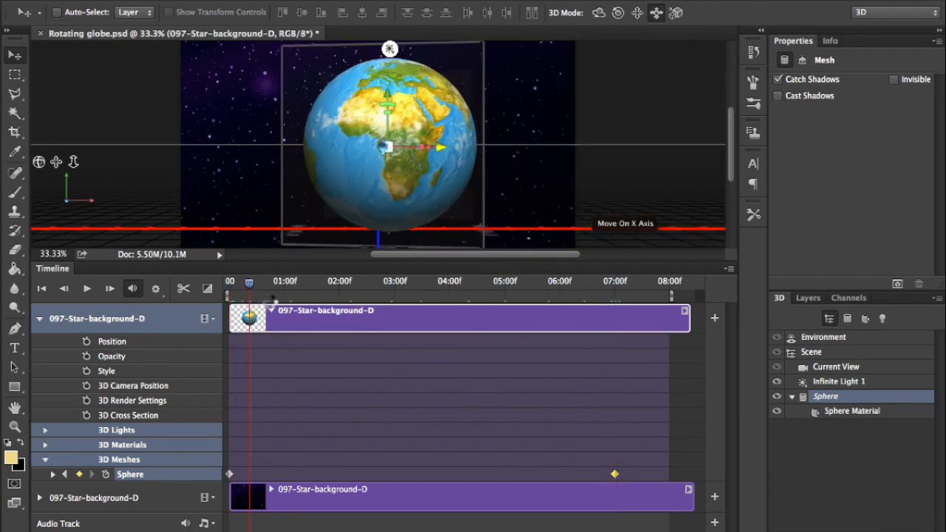
pyautogui.moveTo(294, 298); pyautogui.dragTo(223, 304)
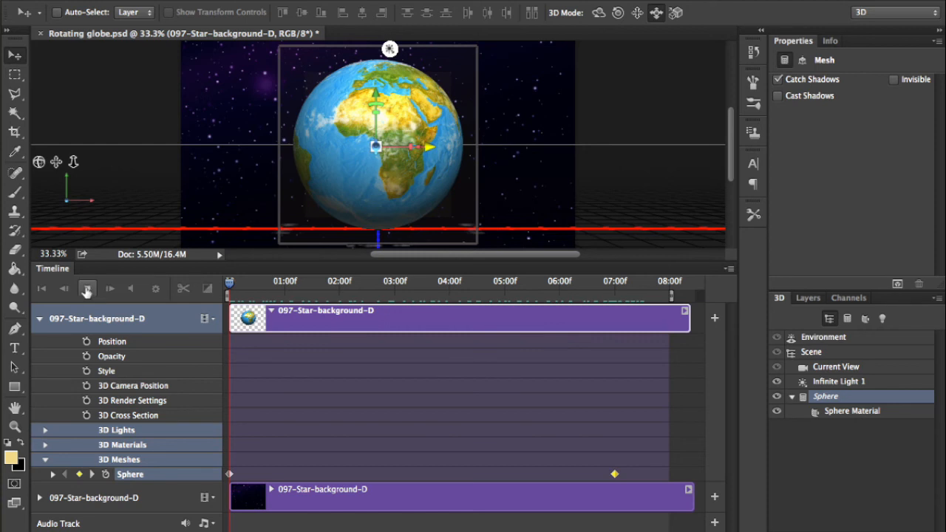
pyautogui.click(87, 289)
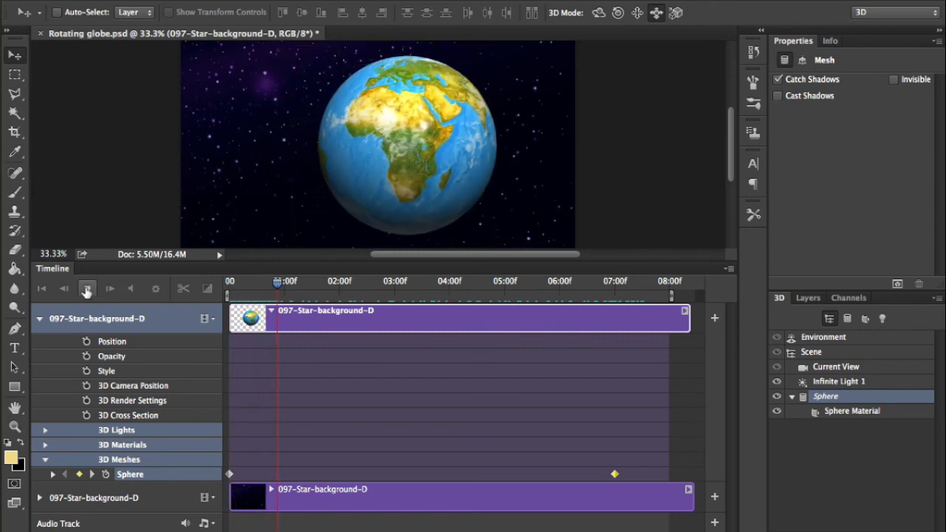